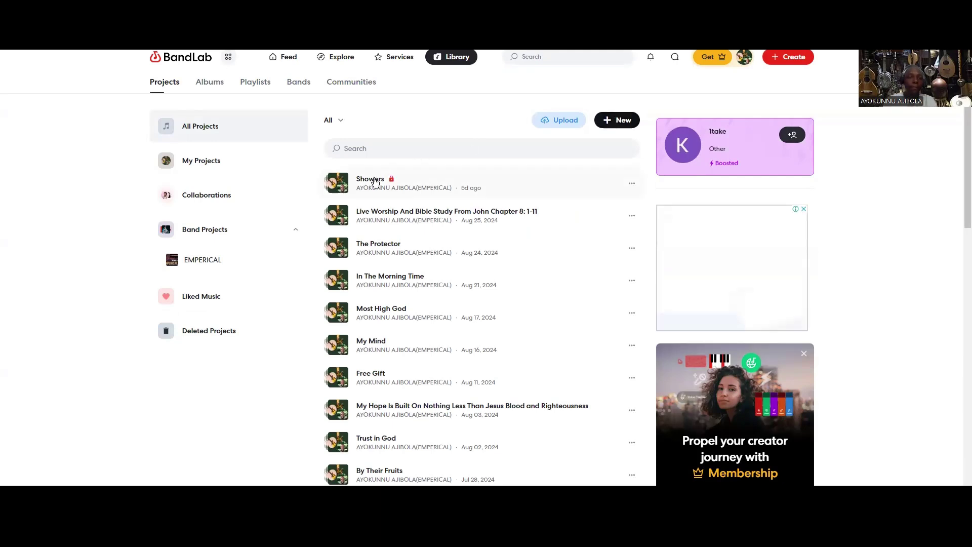
# Step: Open the Showers project in the studio and start playing its vocal recording
pyautogui.click(490, 179)
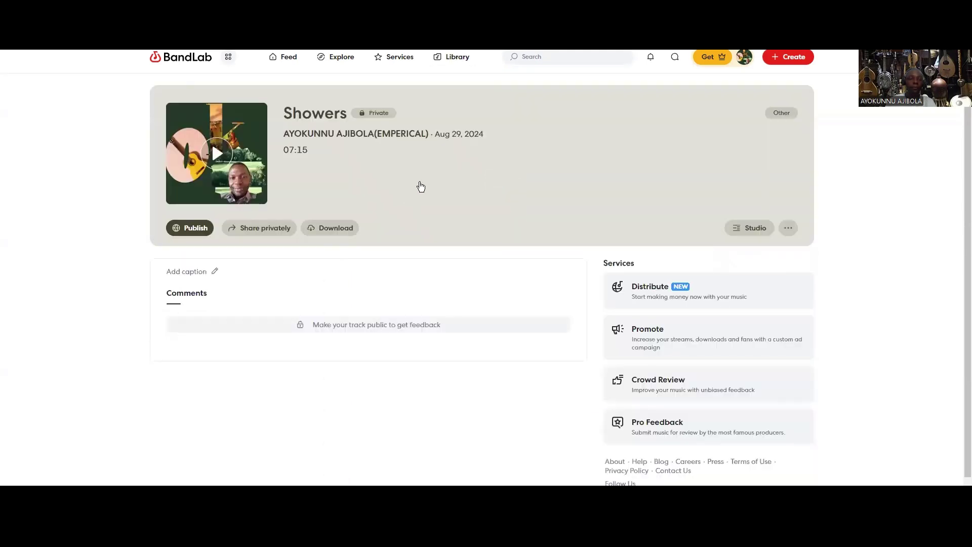
pyautogui.click(753, 229)
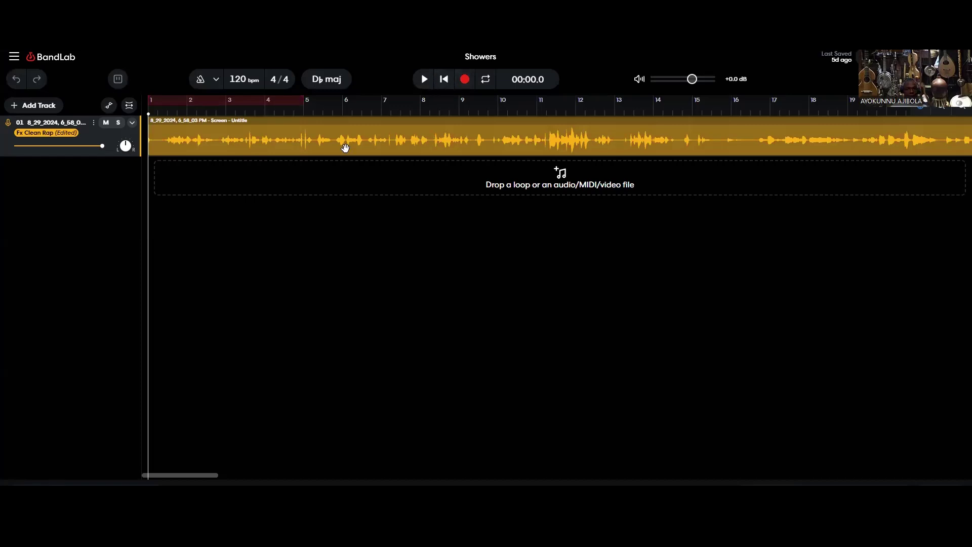
pyautogui.click(425, 80)
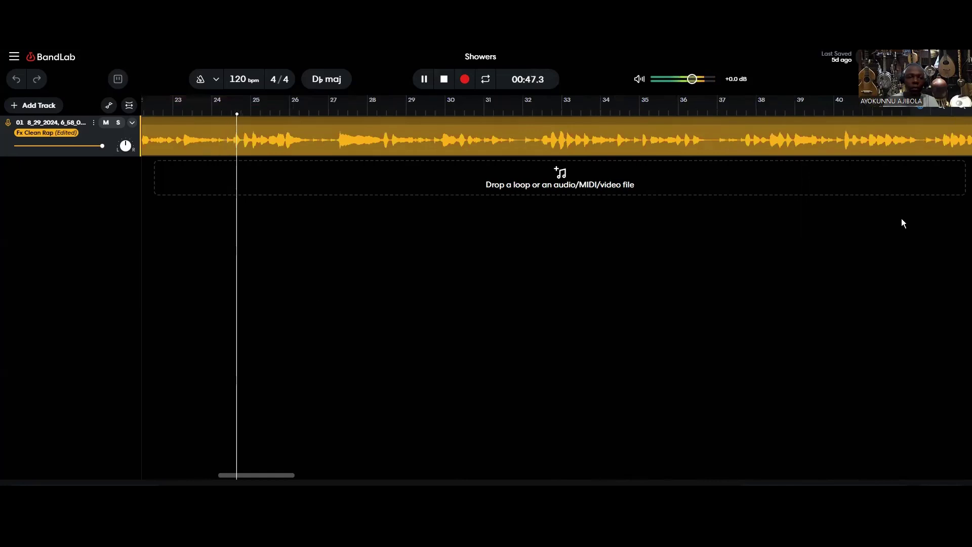
# Step: Add a virtual instrument track with the Studio Grand keyboard below the vocal track and pause playback
pyautogui.click(39, 105)
pyautogui.click(67, 191)
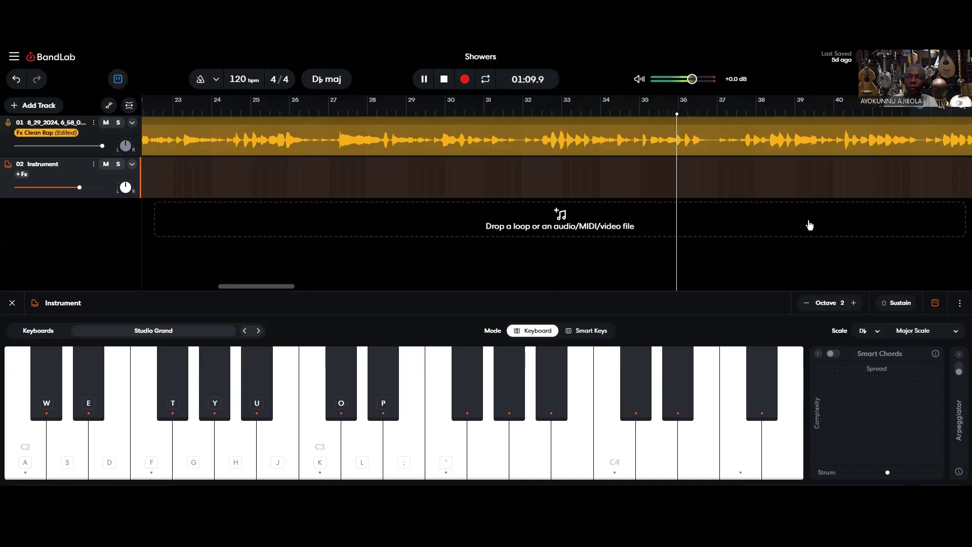
pyautogui.click(424, 79)
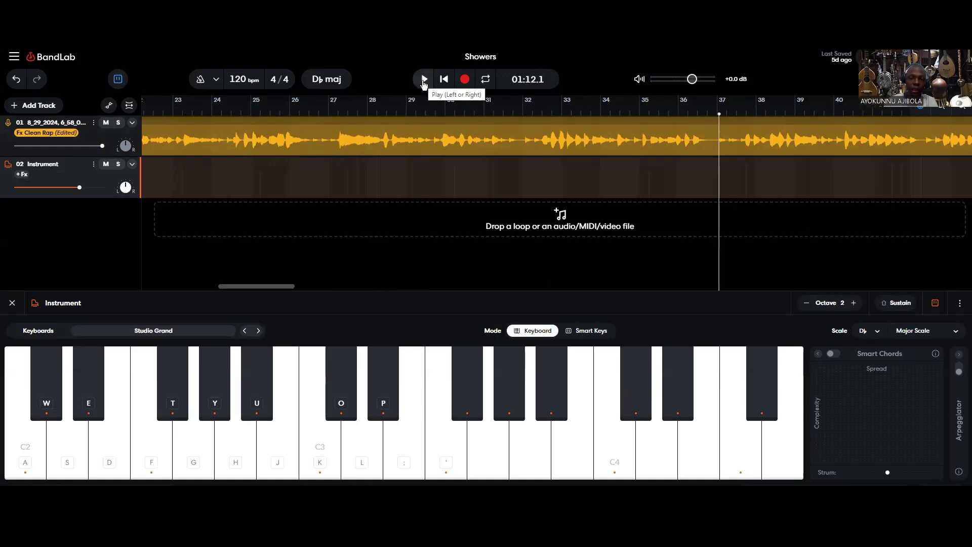
# Step: Listen to the vocal recording onward from about 01:12, pausing once along the way and stopping near 03:24
pyautogui.click(424, 79)
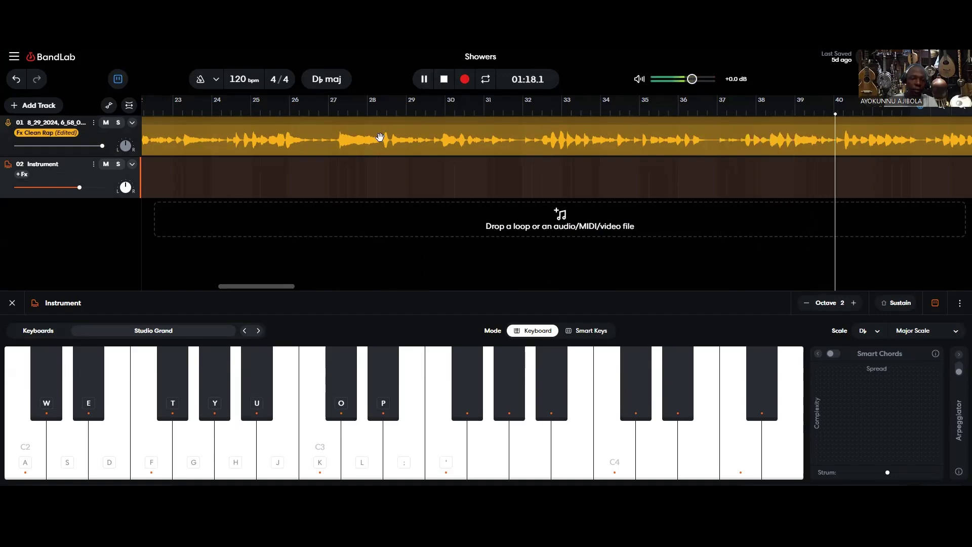
pyautogui.click(424, 80)
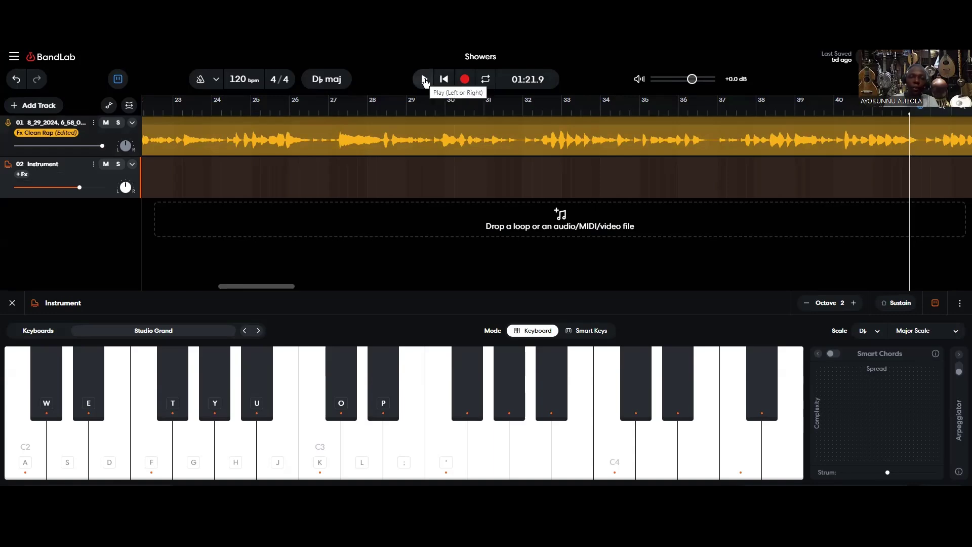
pyautogui.click(425, 80)
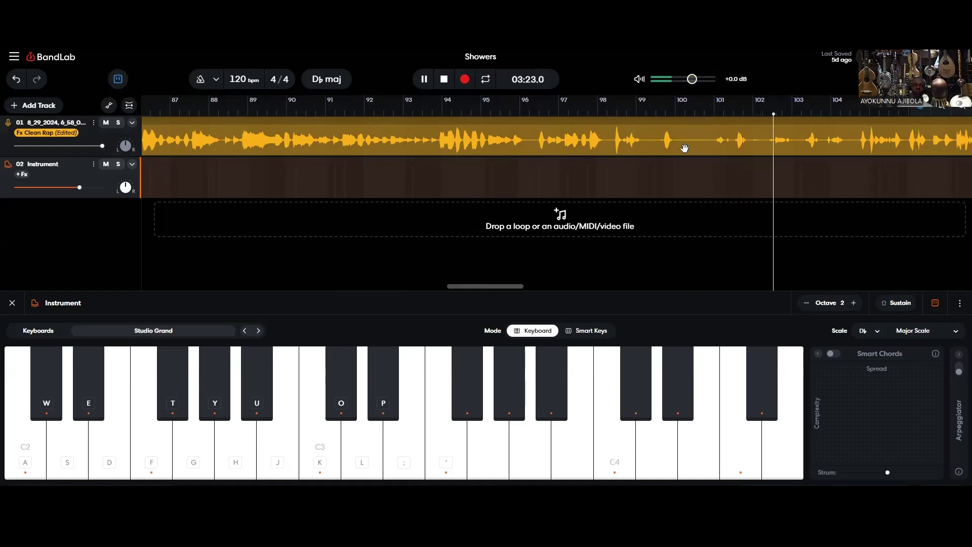
pyautogui.click(425, 80)
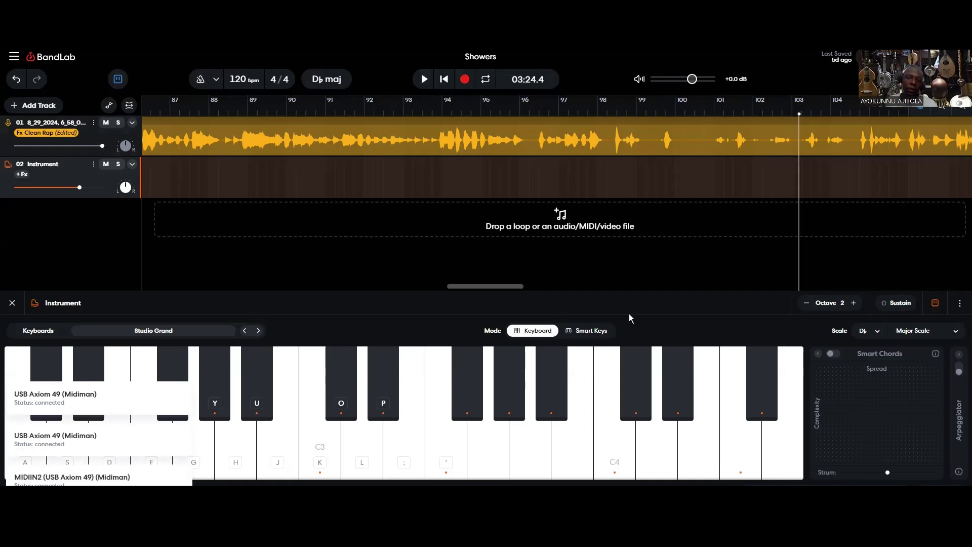
# Step: Collapse the Smart Chords section to widen the on-screen piano and try out a few of its notes
pyautogui.click(508, 383)
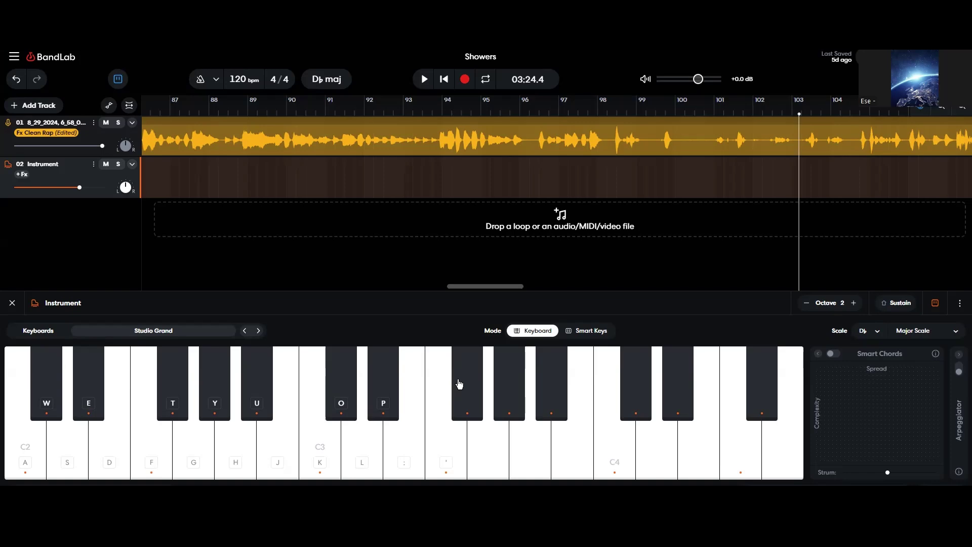
pyautogui.click(818, 356)
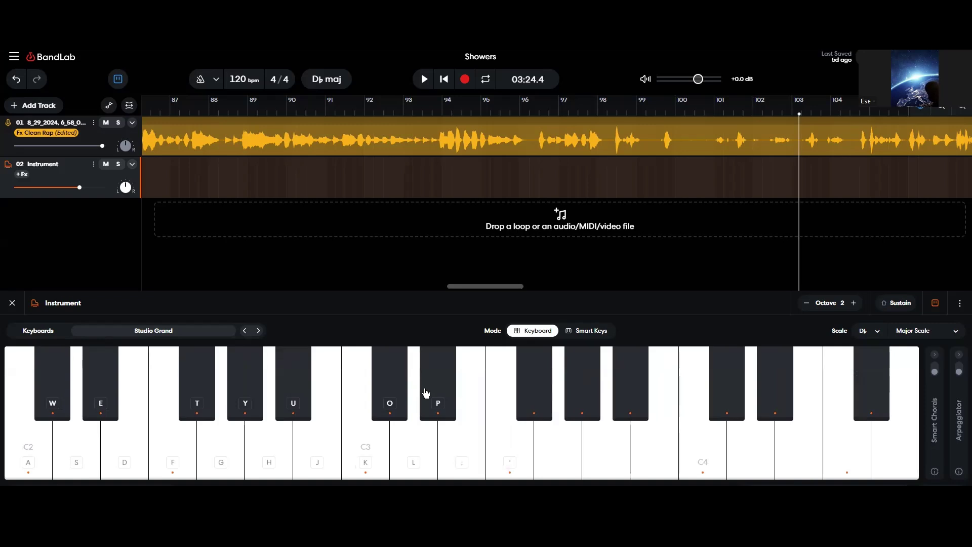
pyautogui.click(561, 408)
pyautogui.click(560, 408)
pyautogui.click(561, 409)
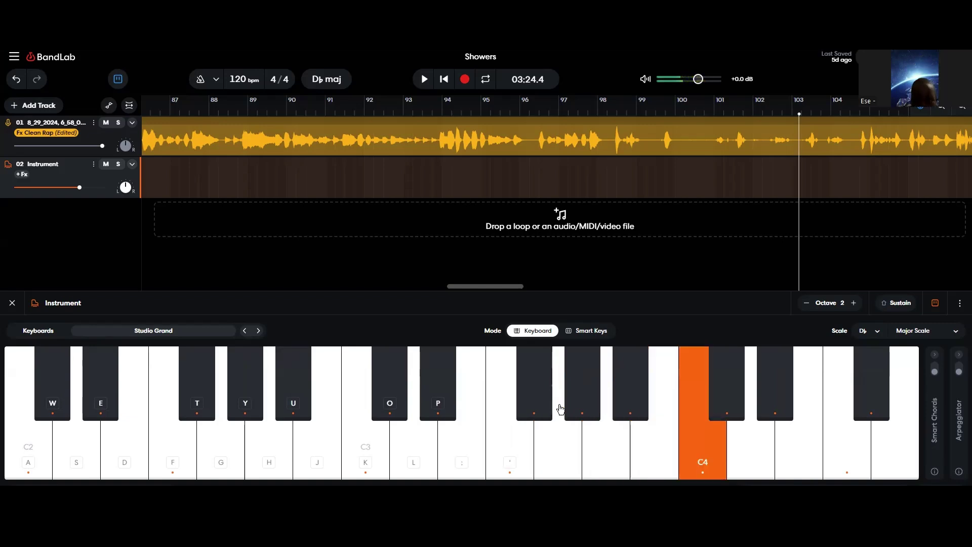
pyautogui.click(561, 409)
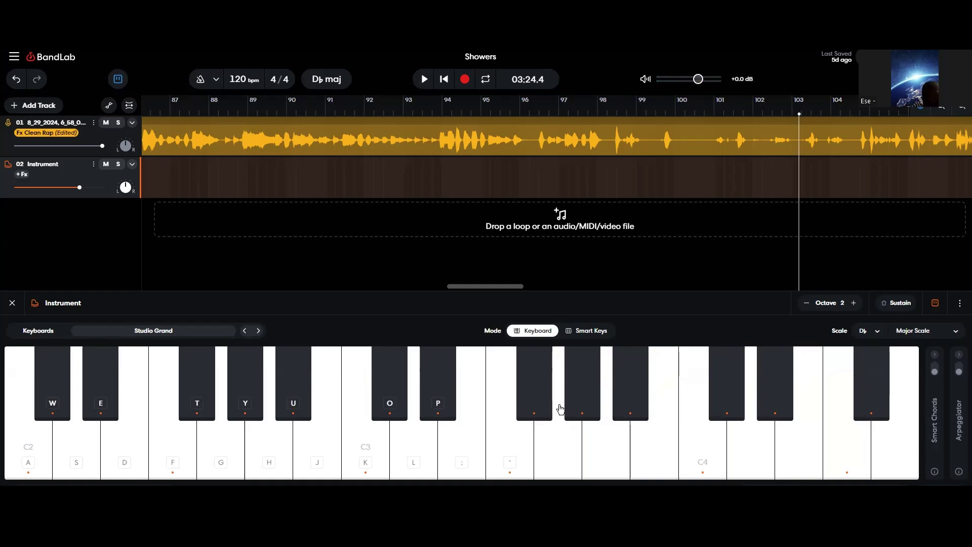
# Step: Play the natural notes in ascending order from C2 to F3 on the Studio Grand to test the instrument
pyautogui.press('a')
pyautogui.press('s')
pyautogui.press('d')
pyautogui.press('f')
pyautogui.press('g')
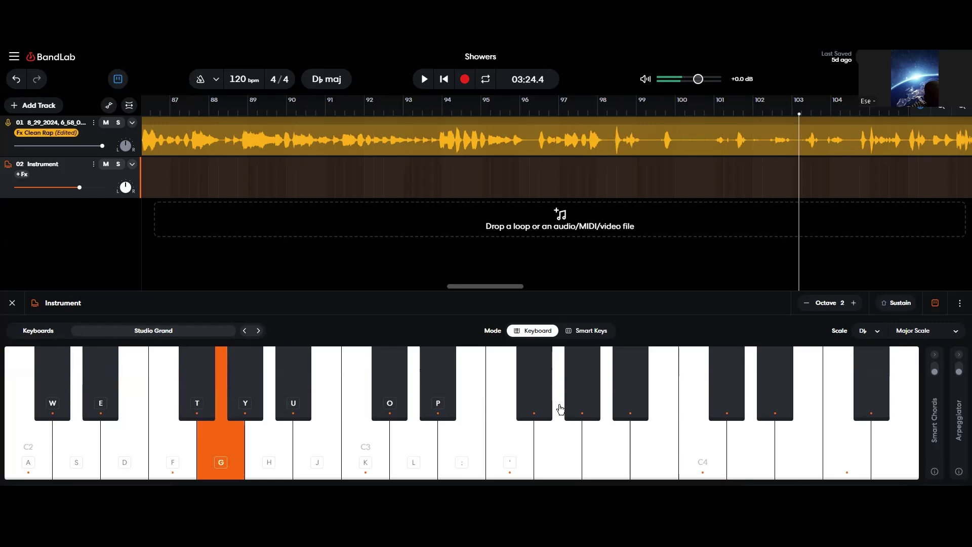
pyautogui.press('h')
pyautogui.press('j')
pyautogui.press('k')
pyautogui.press('l')
pyautogui.press(';')
pyautogui.press("'")
pyautogui.click(561, 408)
pyautogui.press('Return')
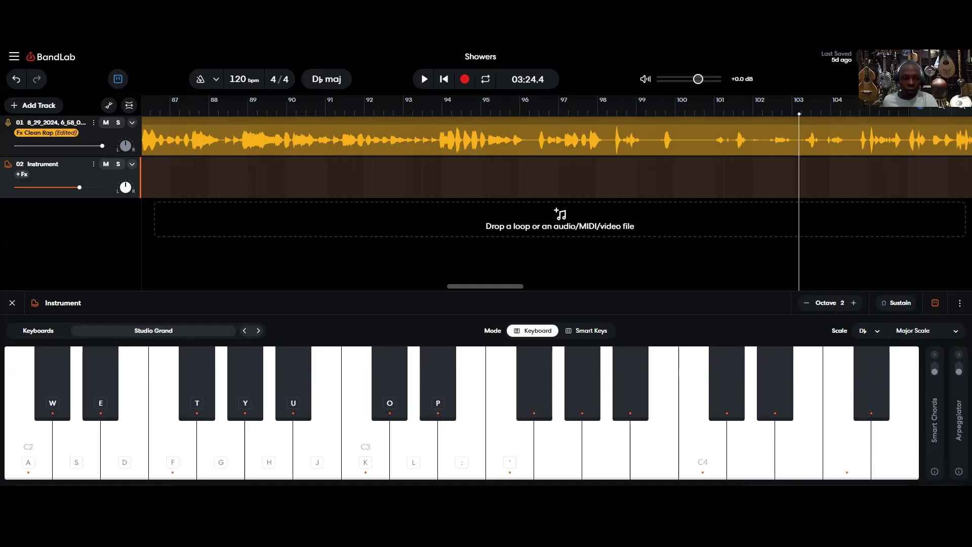
# Step: Switch to the Paint canvas, shrink its window and bring the Showers of Blessing lyrics, verse and chorus notes into view
pyautogui.hotkey('alt', 'Tab')
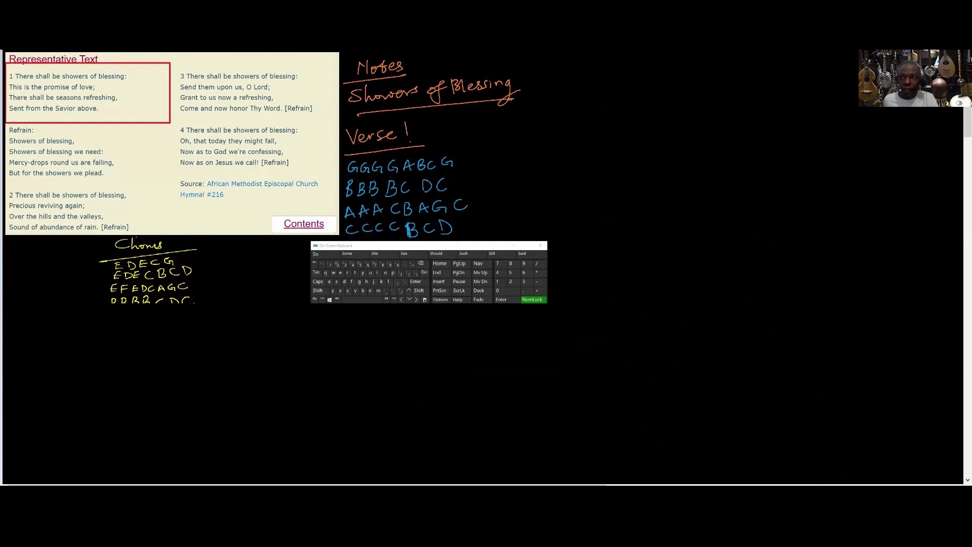
pyautogui.press('super+Down')
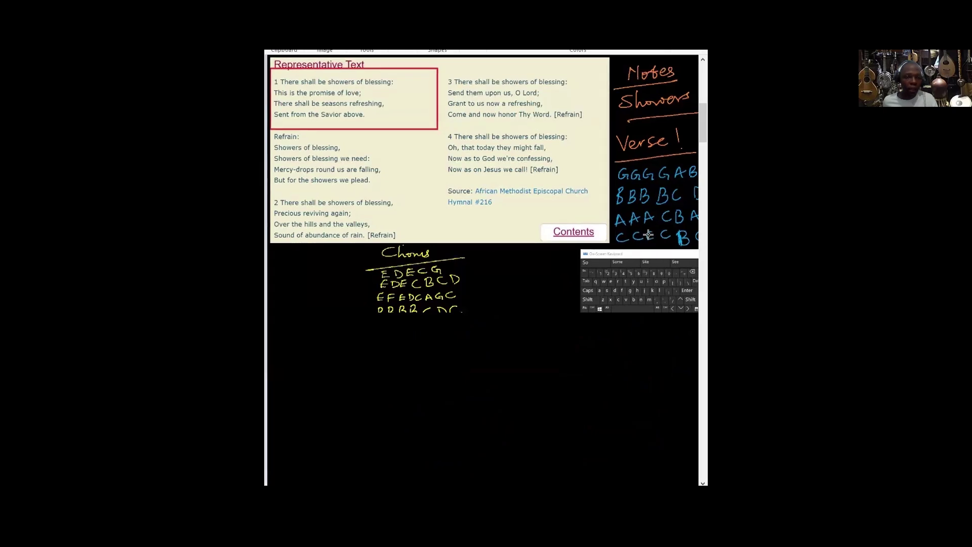
pyautogui.hscroll(5, 357, 355)
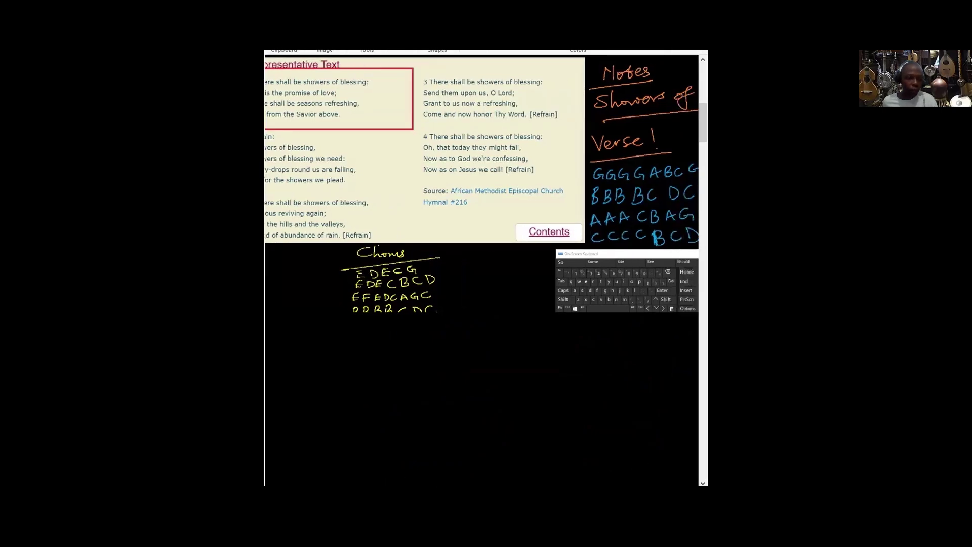
pyautogui.scroll(-2, 357, 355)
pyautogui.scroll(4, 358, 354)
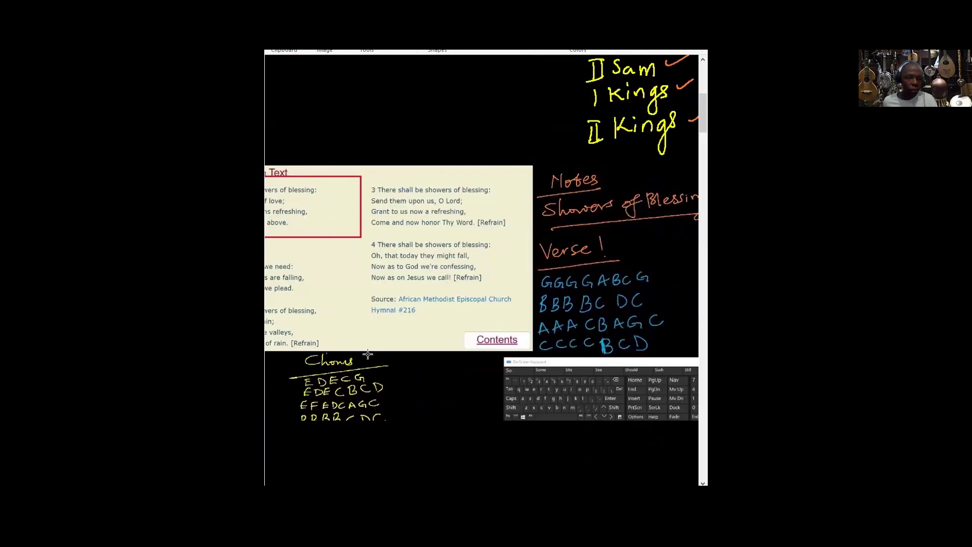
pyautogui.scroll(-4, 369, 354)
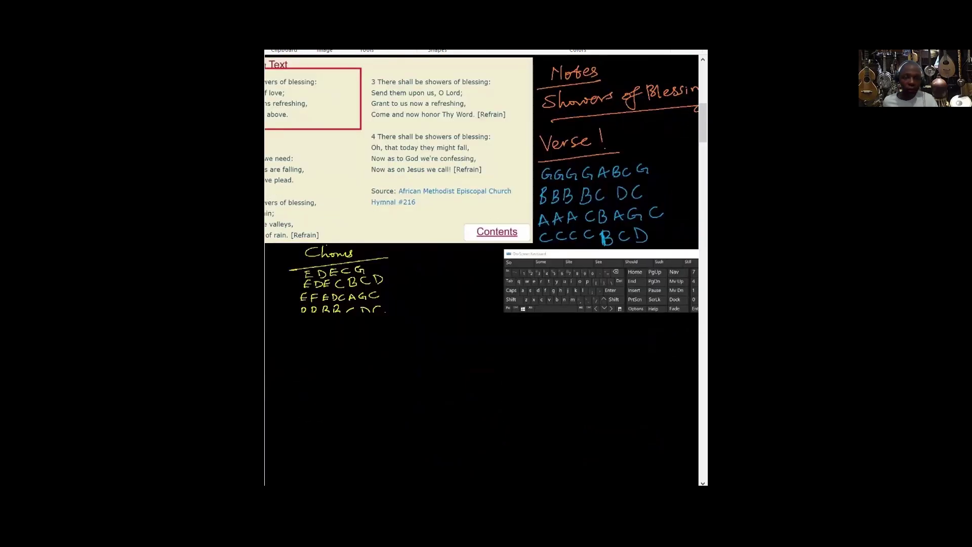